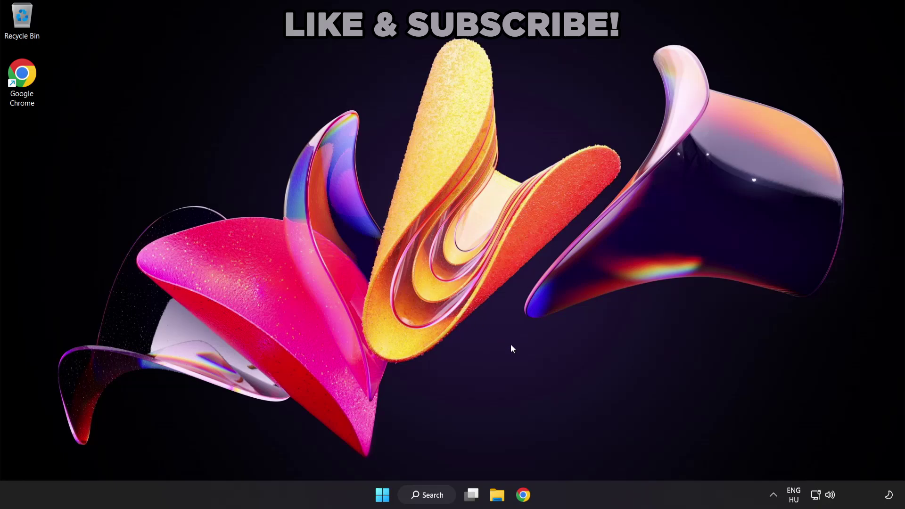
# Switch the sound output from CABLE Input to Speakers (High Definition Audio Device) in Quick Settings.
pyautogui.click(831, 498)
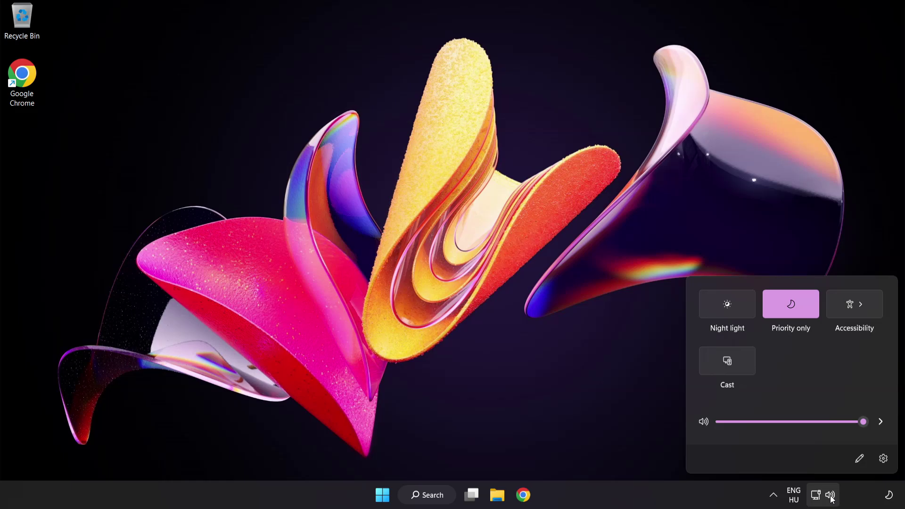
pyautogui.click(881, 423)
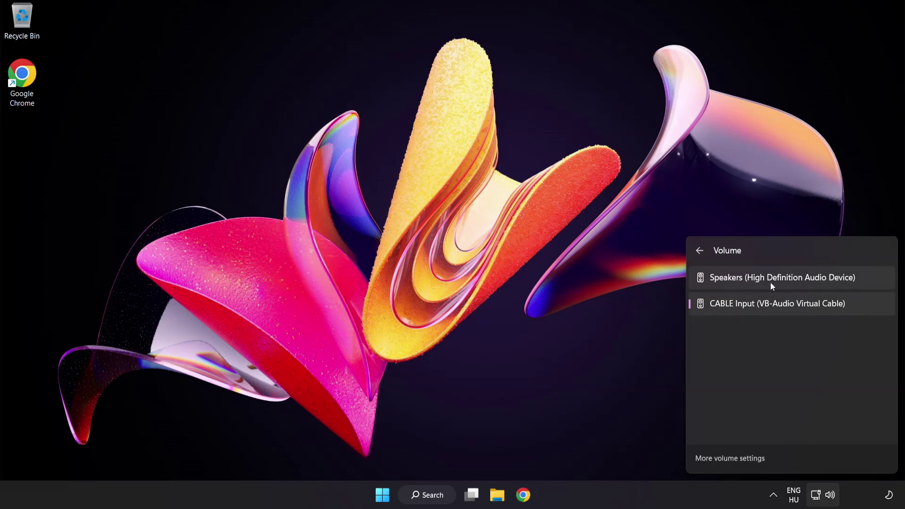
pyautogui.click(866, 282)
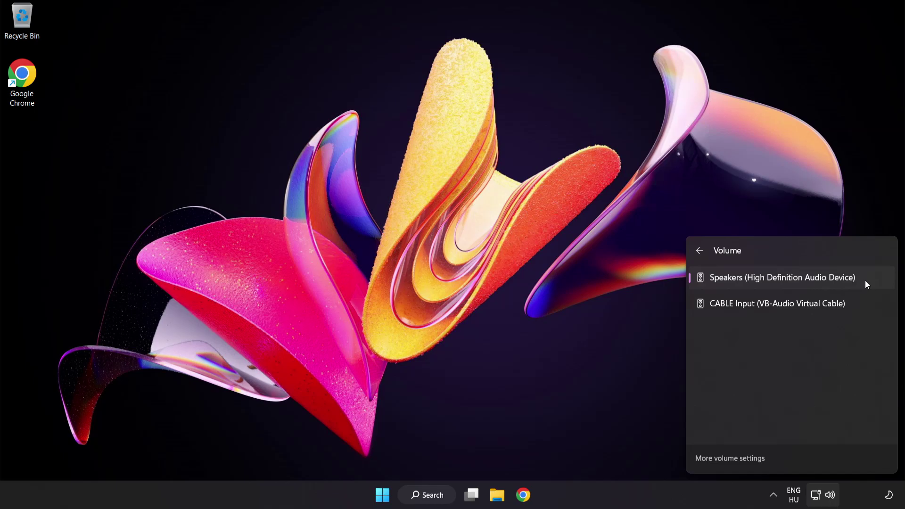
pyautogui.click(439, 252)
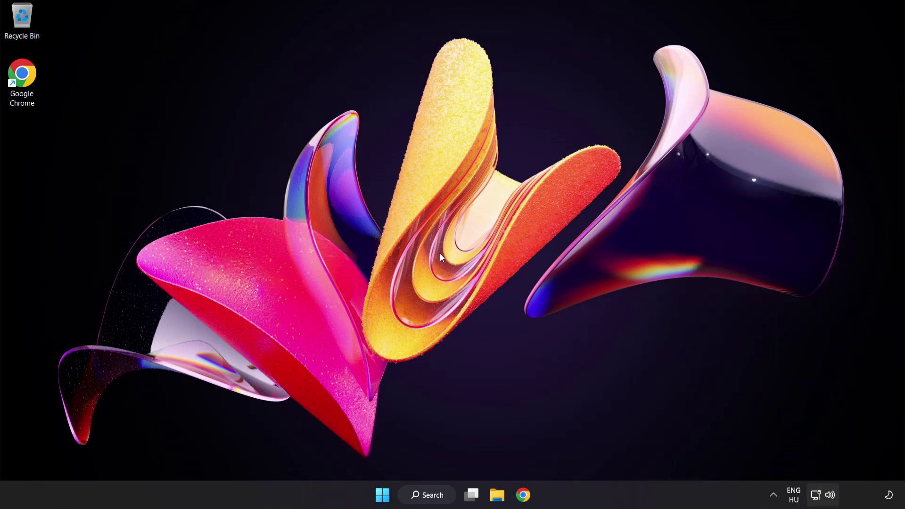
# Reset all sound devices and app volumes to recommended defaults from the Volume mixer page.
pyautogui.rightClick(831, 497)
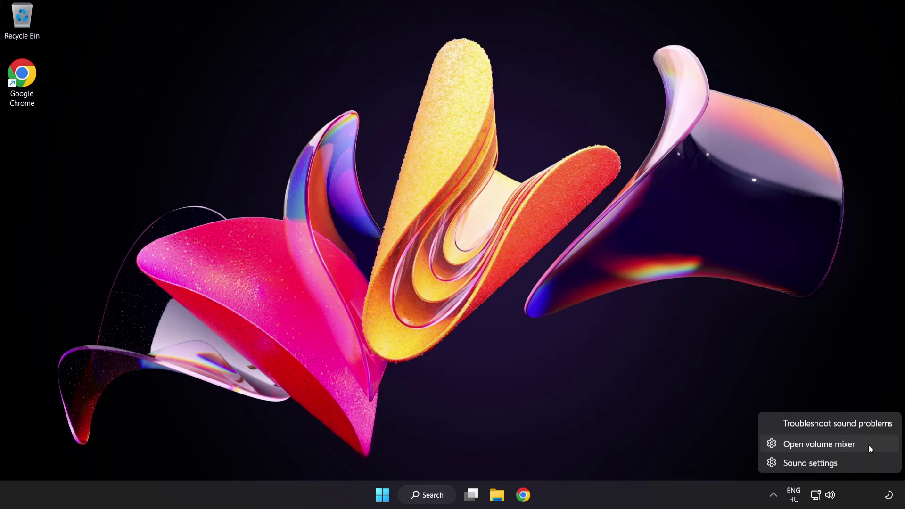
pyautogui.click(869, 445)
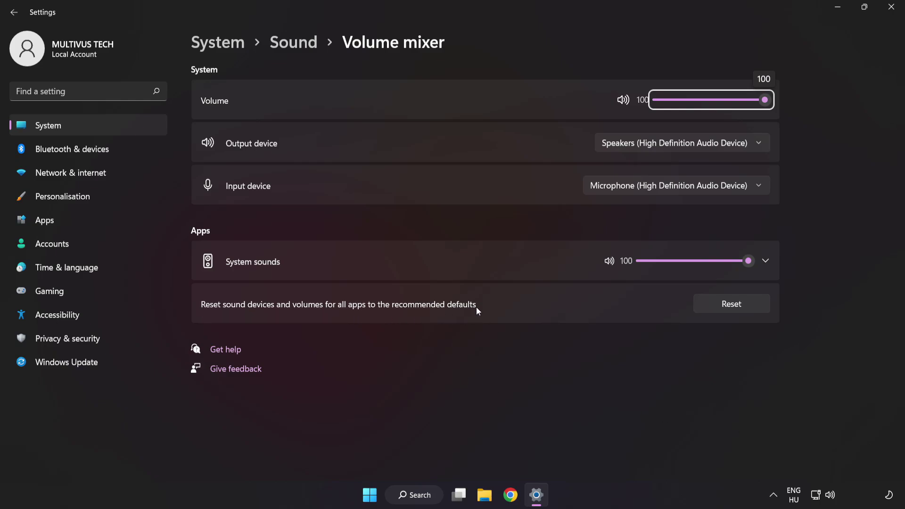
pyautogui.click(750, 309)
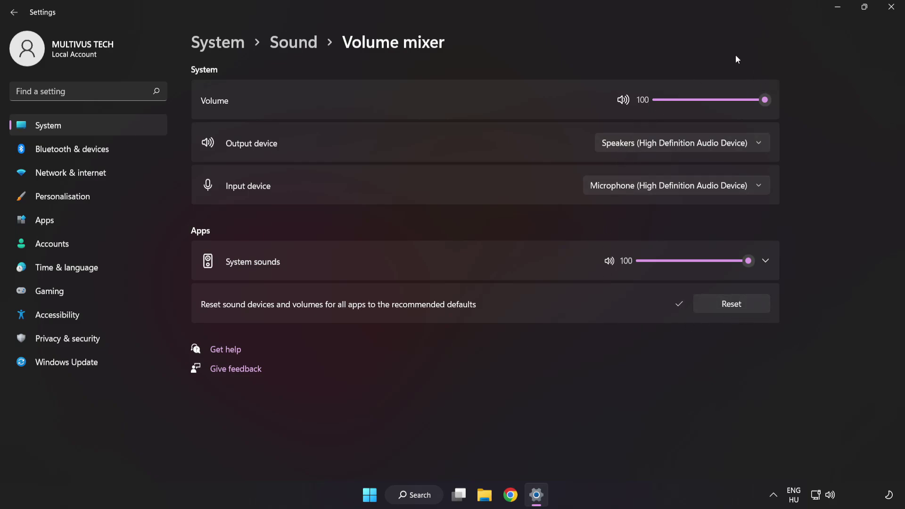
# Reopen the System > Sound settings page, leave output volume at 100, and scroll to Advanced.
pyautogui.click(892, 10)
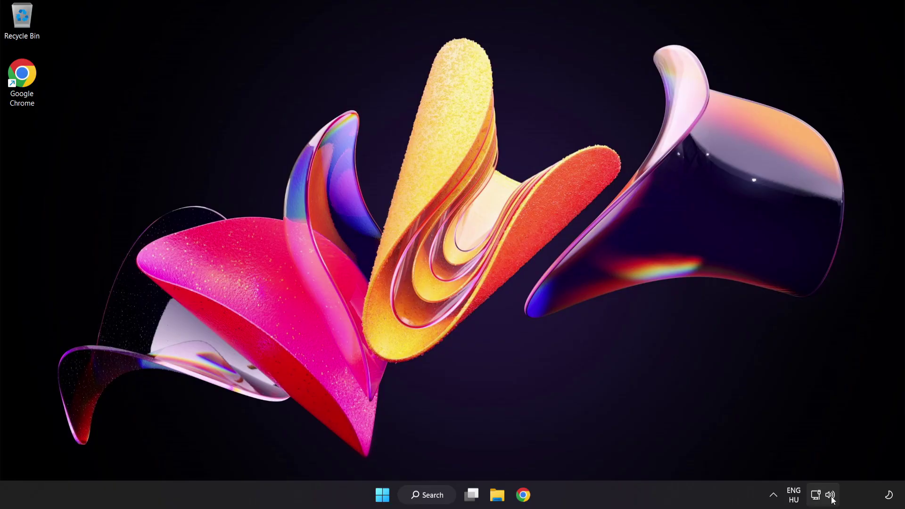
pyautogui.rightClick(832, 496)
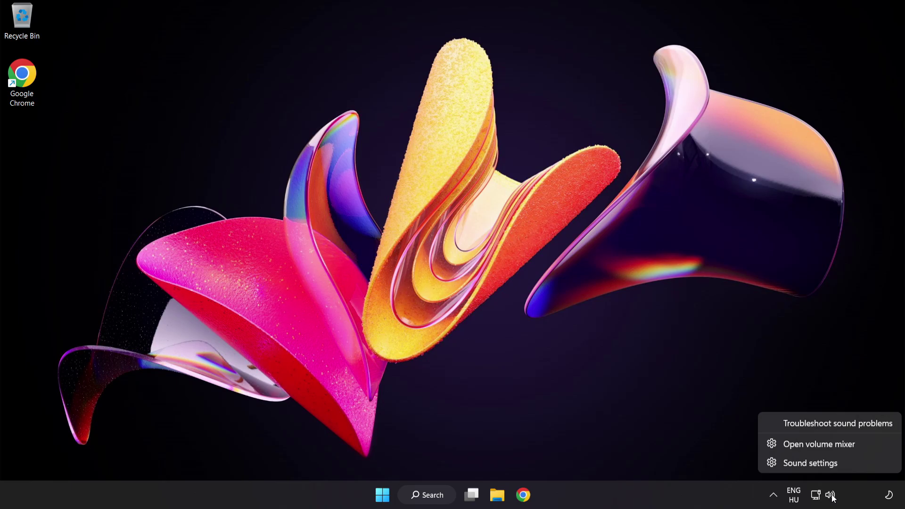
pyautogui.click(841, 465)
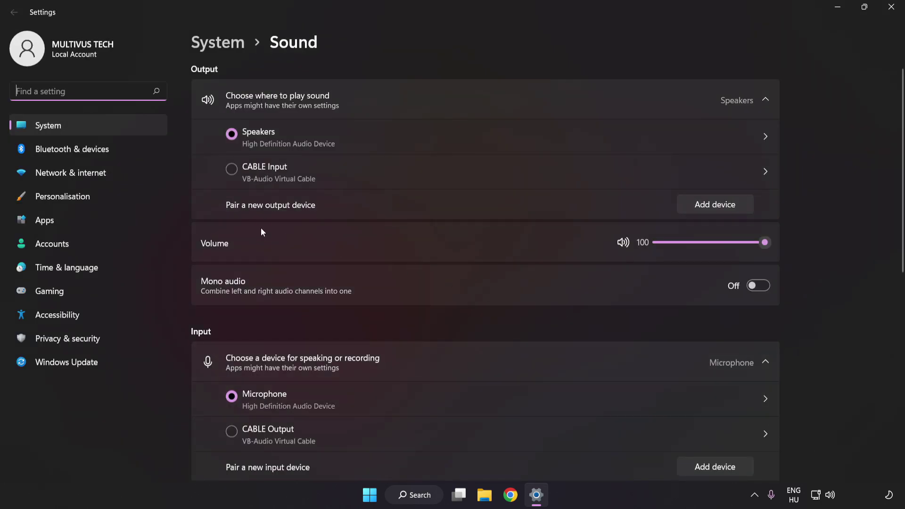
pyautogui.moveTo(754, 244); pyautogui.dragTo(849, 246)
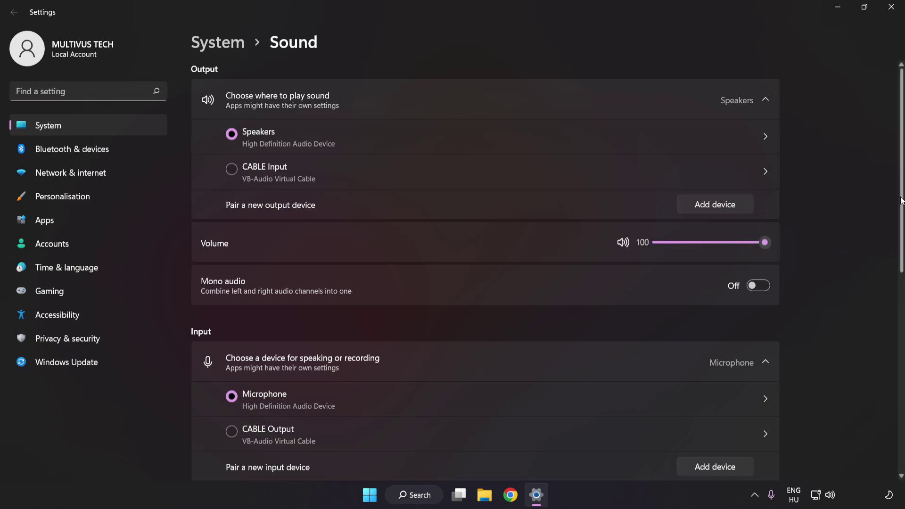
pyautogui.scroll(-5, 891, 316)
pyautogui.scroll(-3, 891, 316)
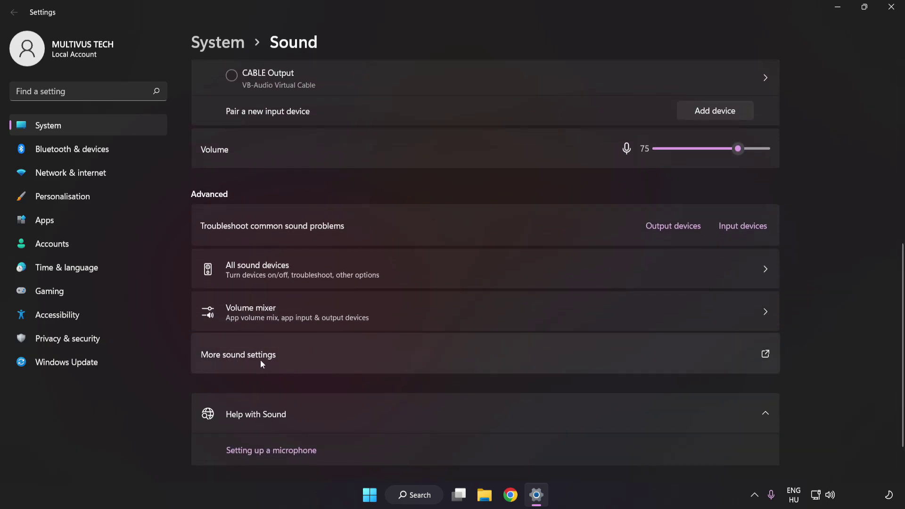
# In the classic Sound dialog, disable the CABLE Input playback device and select Speakers.
pyautogui.click(417, 354)
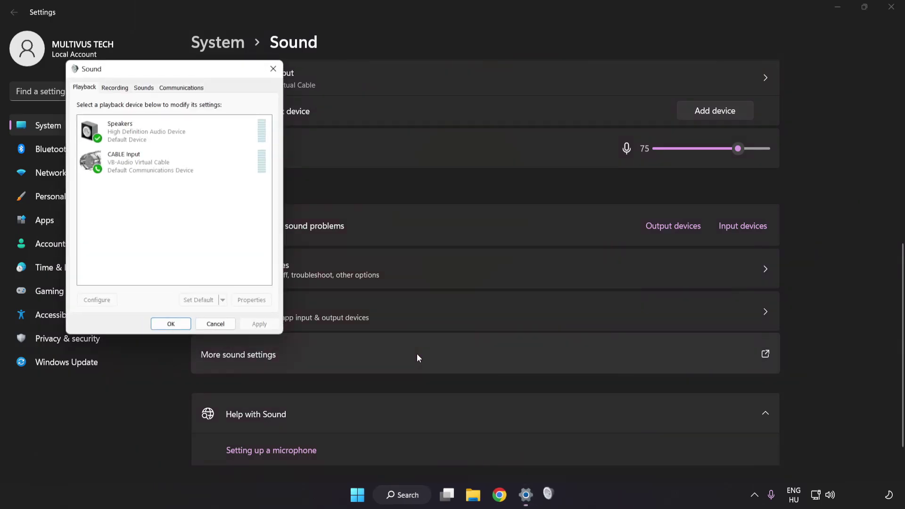
pyautogui.moveTo(179, 72); pyautogui.dragTo(453, 136)
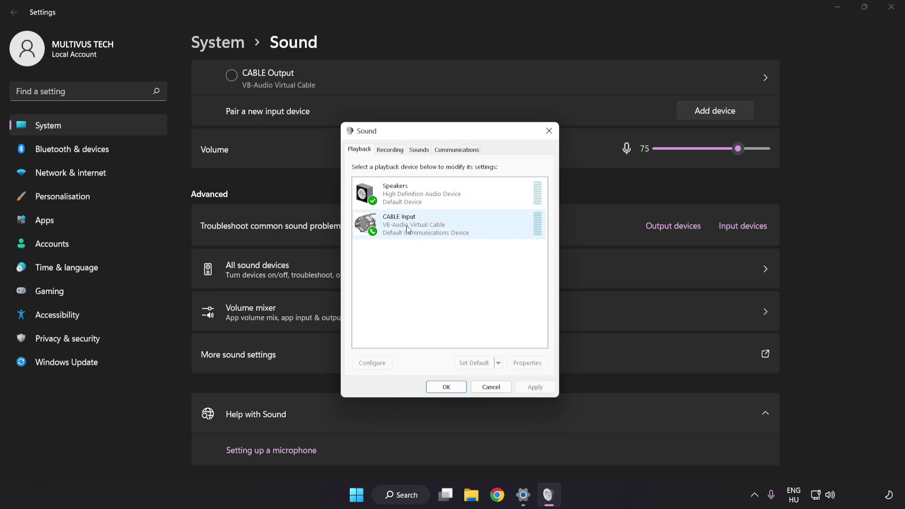
pyautogui.rightClick(441, 229)
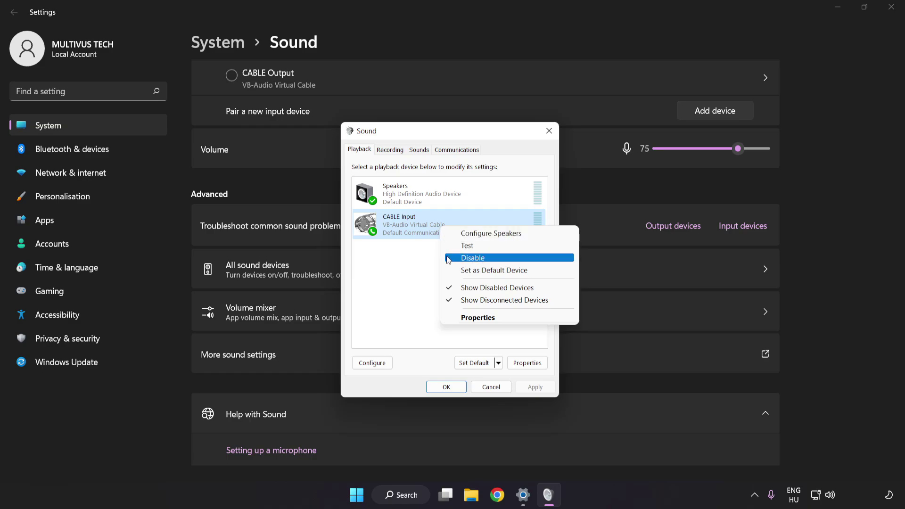
pyautogui.click(485, 258)
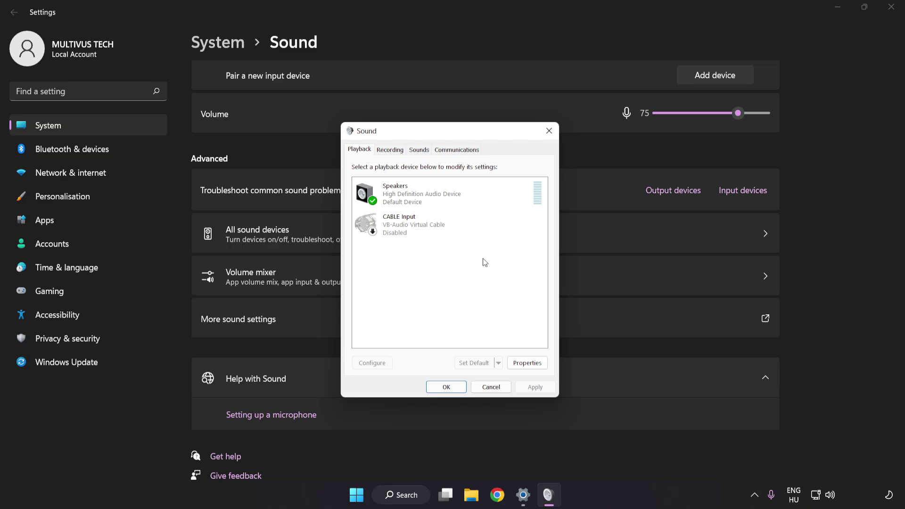
pyautogui.click(423, 199)
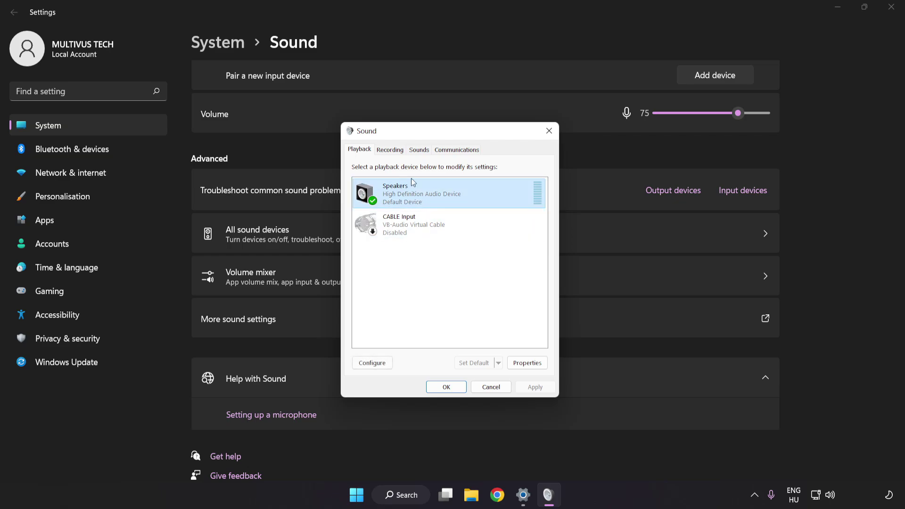
# Set up the Speakers as 7.1 Surround with all optional and full-range speakers enabled.
pyautogui.rightClick(472, 197)
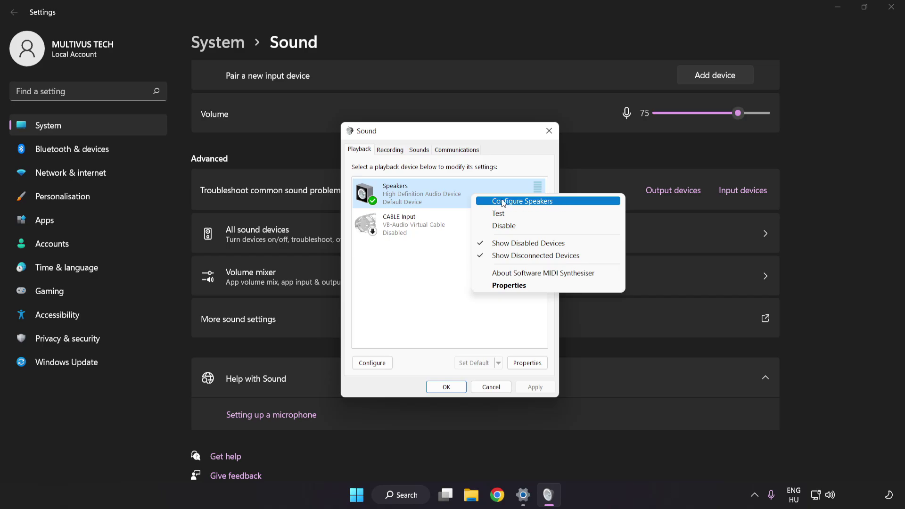
pyautogui.click(563, 206)
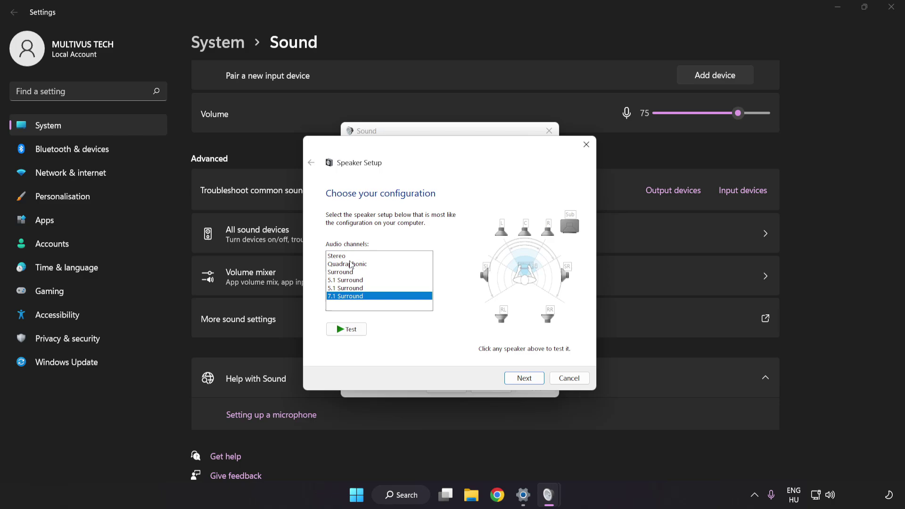
pyautogui.moveTo(351, 256); pyautogui.dragTo(351, 298)
pyautogui.click(526, 379)
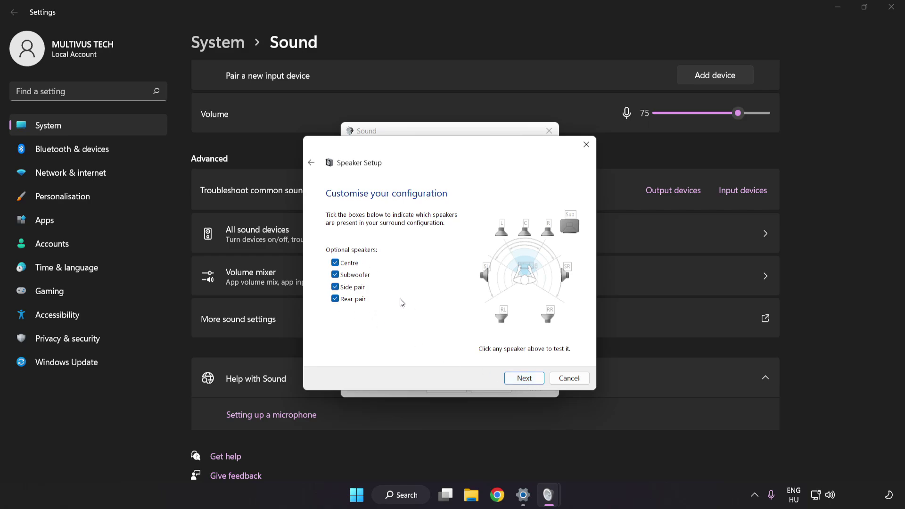
pyautogui.click(525, 379)
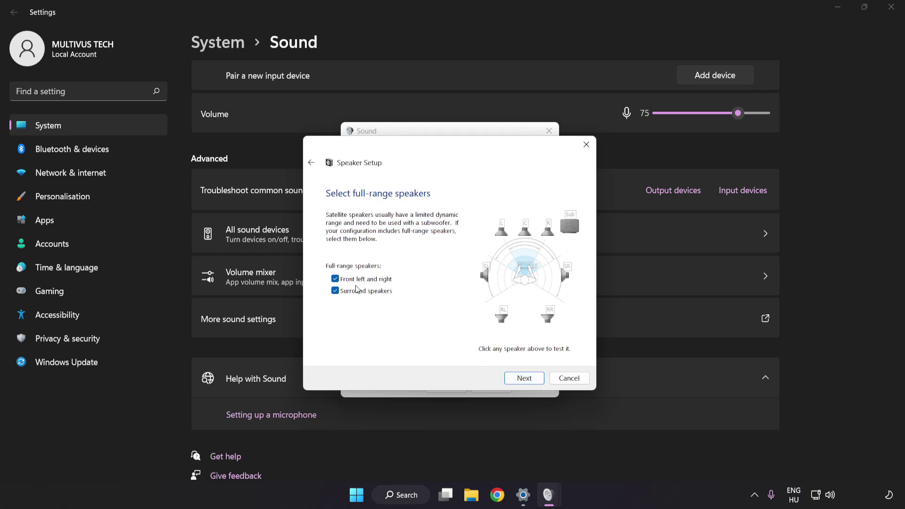
pyautogui.click(521, 380)
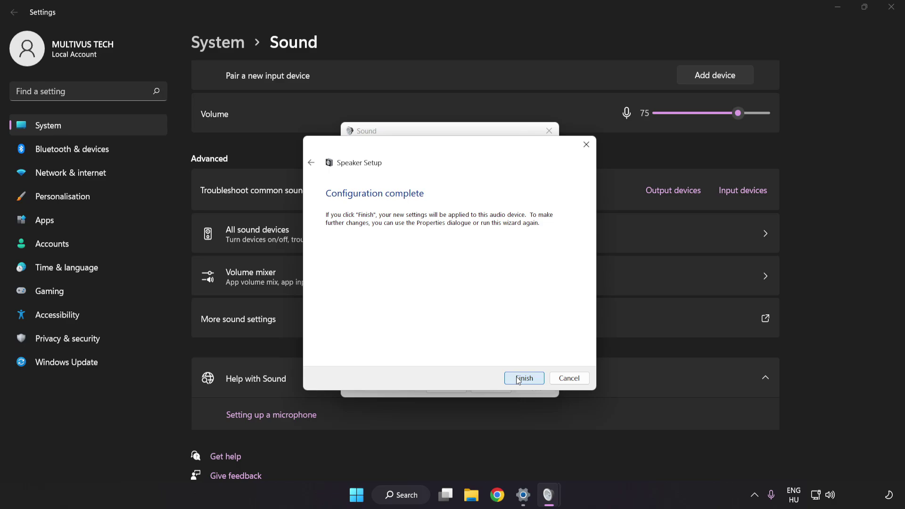
pyautogui.click(519, 380)
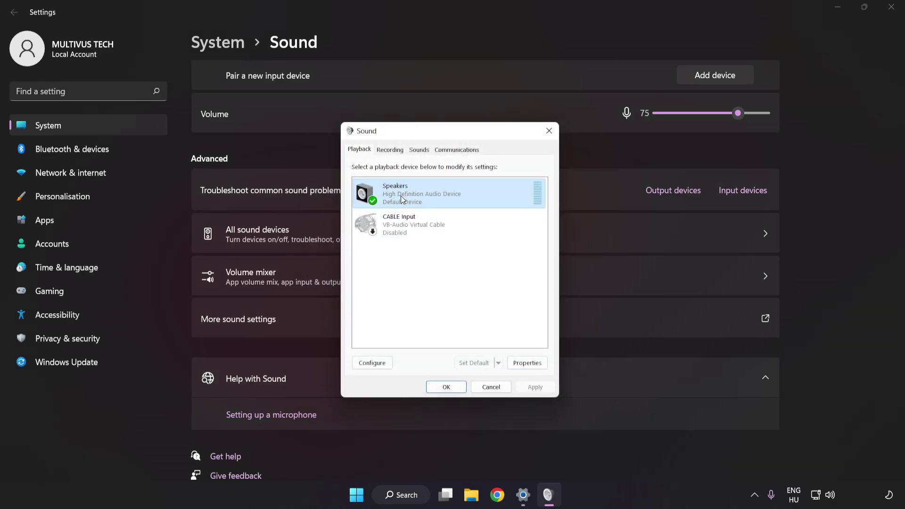
# In Speakers Properties, turn on Disable all enhancements and apply the change.
pyautogui.click(528, 363)
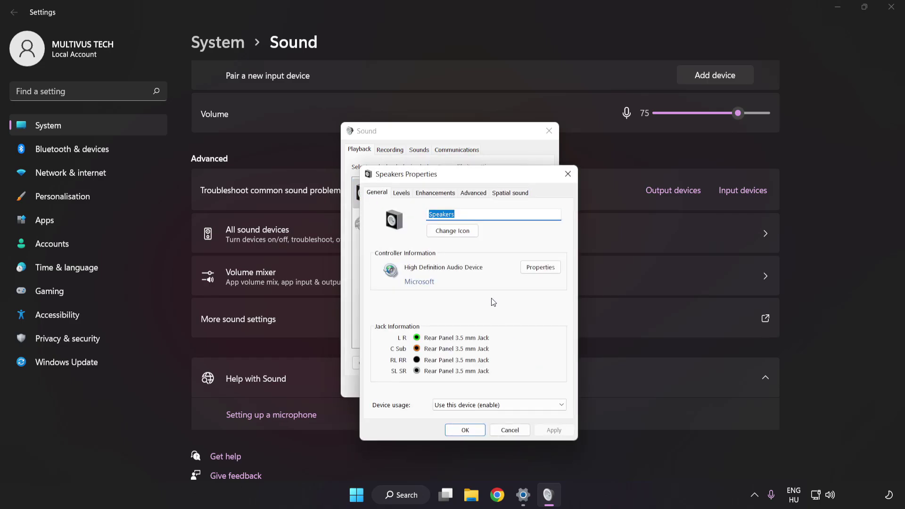
pyautogui.moveTo(458, 177); pyautogui.dragTo(443, 141)
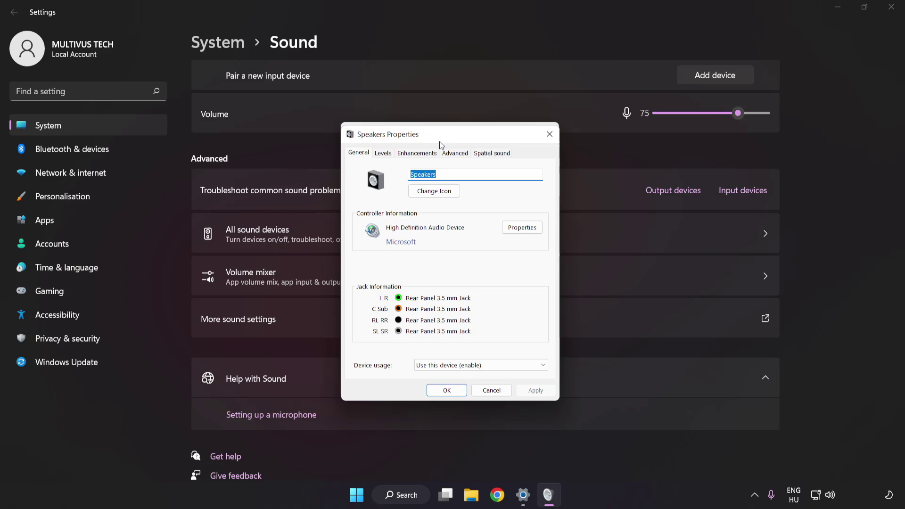
pyautogui.click(412, 153)
pyautogui.click(361, 202)
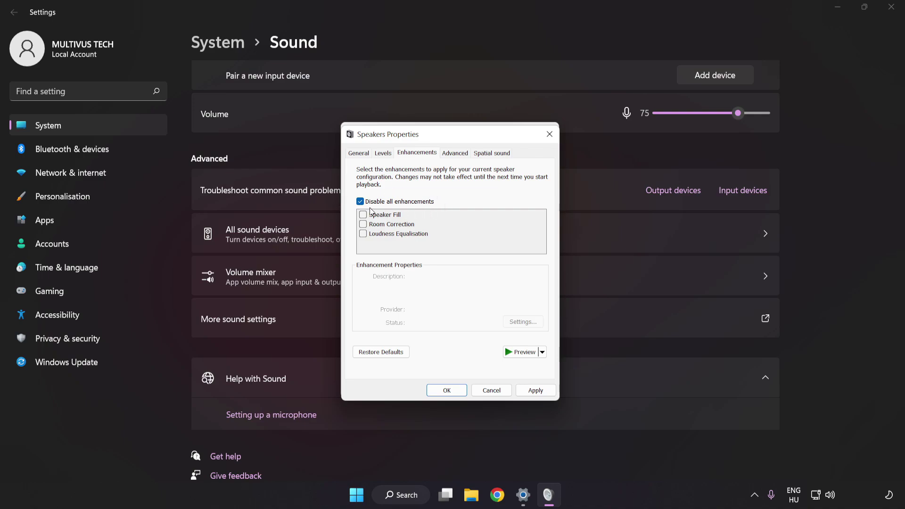
pyautogui.click(536, 390)
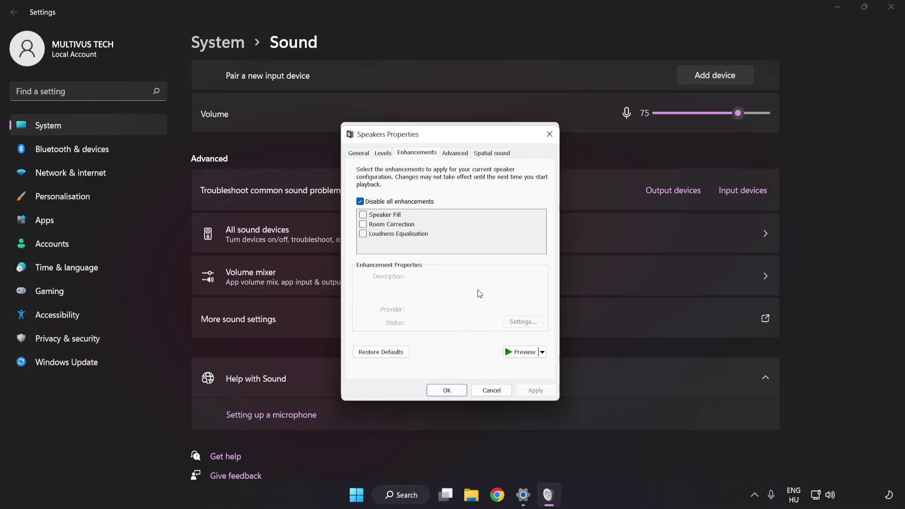
# Keep the Speakers default format at 16 bit, 48000 Hz (DVD Quality) and close both sound dialogs with OK.
pyautogui.click(453, 155)
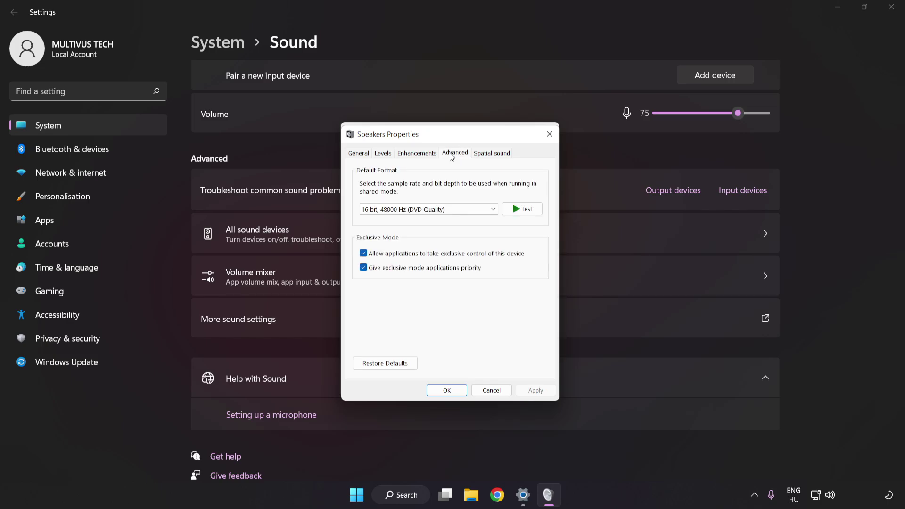
pyautogui.click(454, 210)
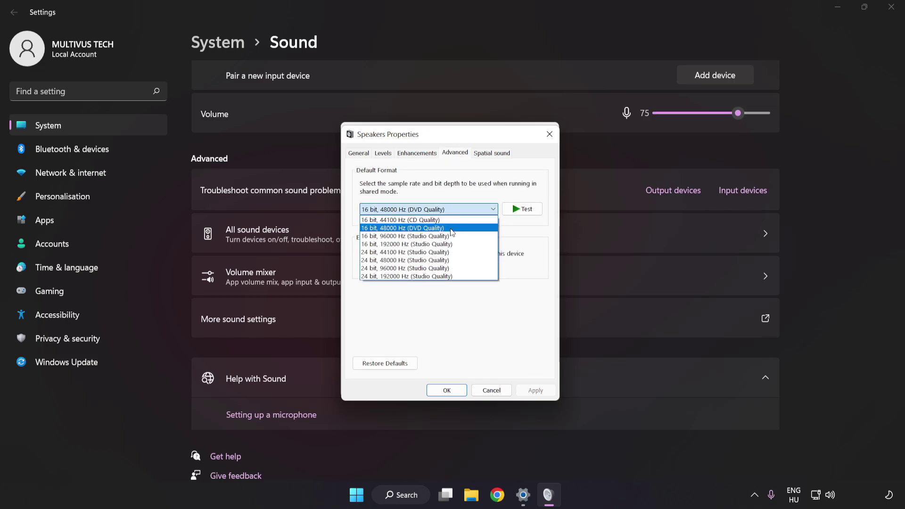
pyautogui.click(453, 228)
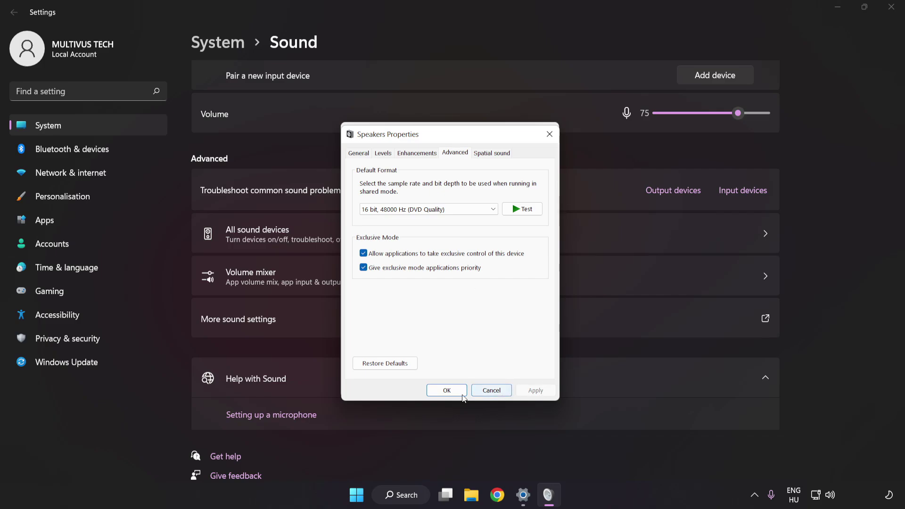
pyautogui.click(447, 391)
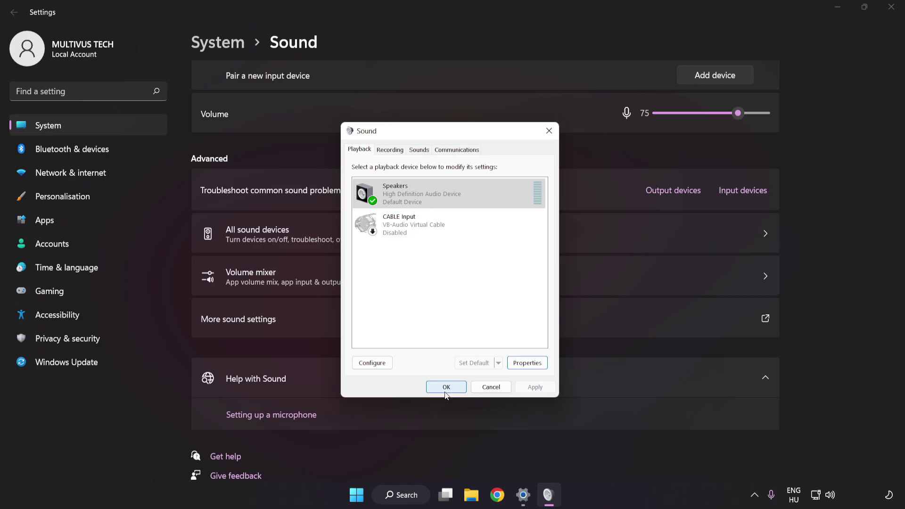
pyautogui.click(446, 391)
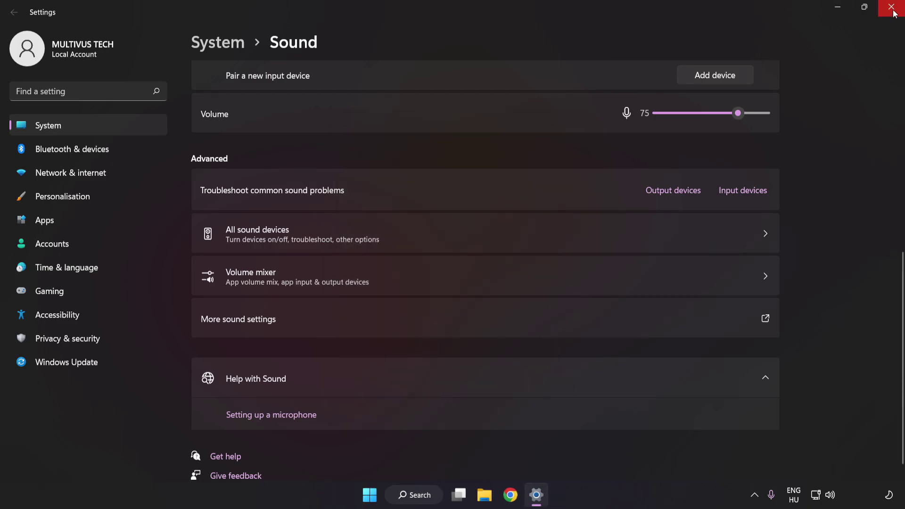
# Close Settings and search Windows for 'device manager'.
pyautogui.click(892, 8)
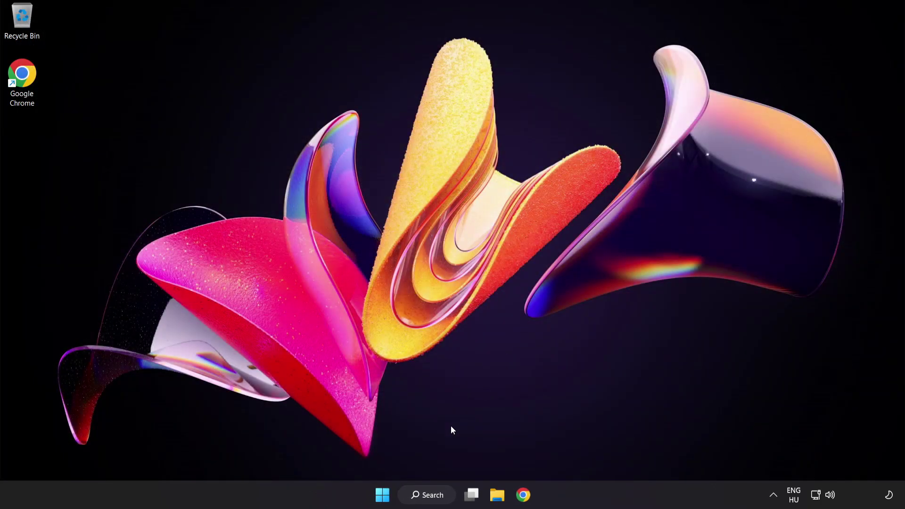
pyautogui.click(382, 495)
pyautogui.click(599, 455)
pyautogui.click(432, 496)
pyautogui.write('dev')
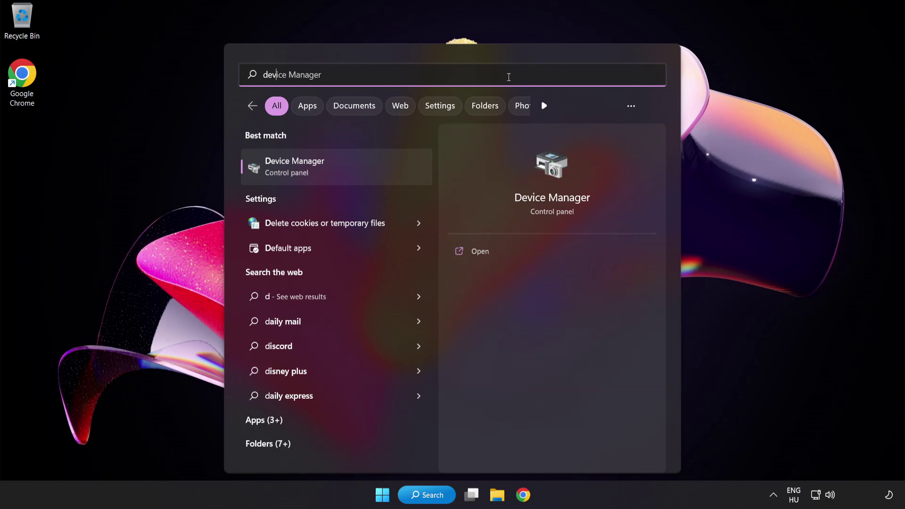
pyautogui.write('ice manager')
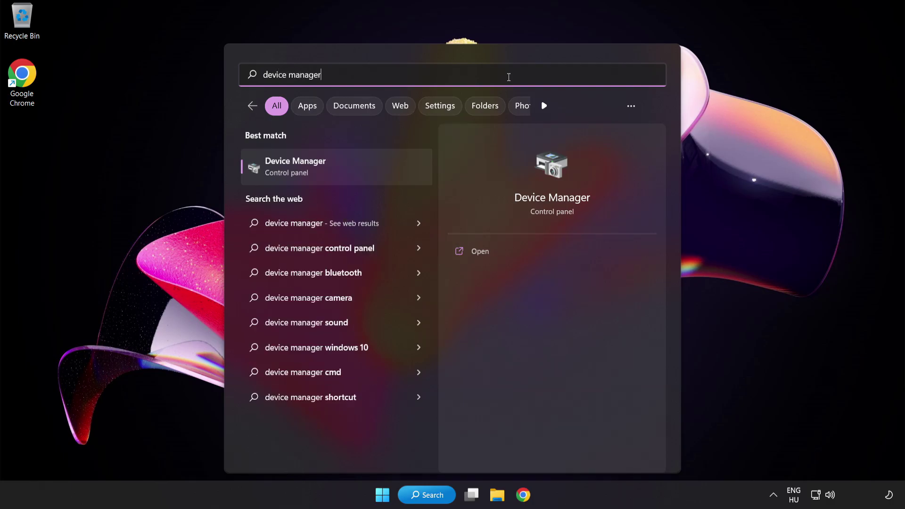
# Open Device Manager, expand Sound, video and game controllers, and right-click High Definition Audio Device.
pyautogui.click(352, 169)
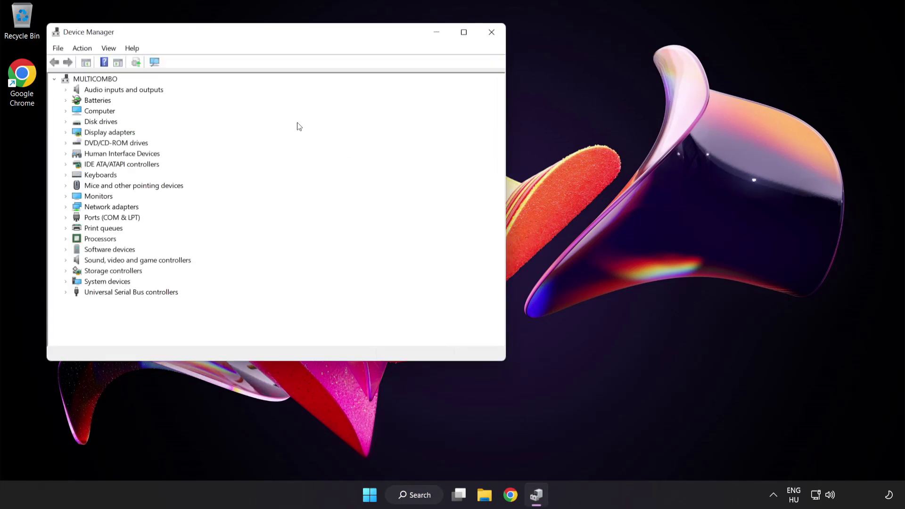
pyautogui.moveTo(264, 38); pyautogui.dragTo(432, 97)
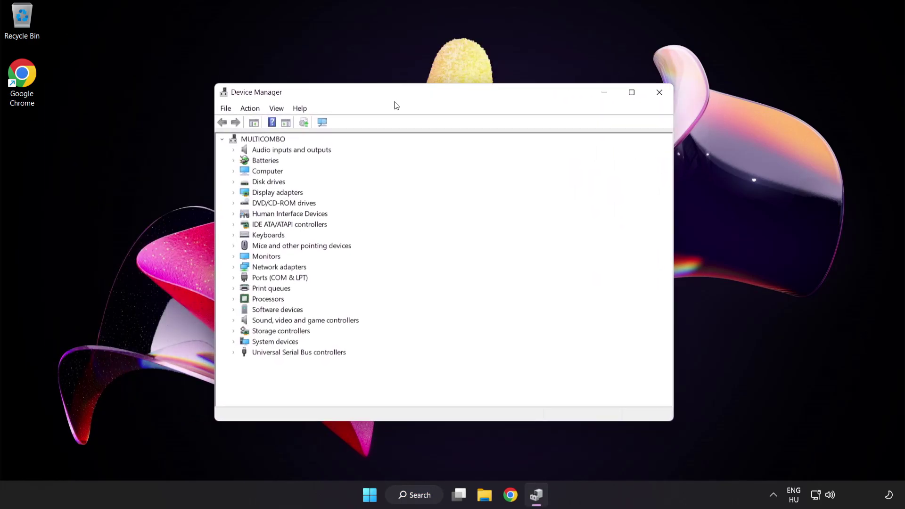
pyautogui.click(334, 320)
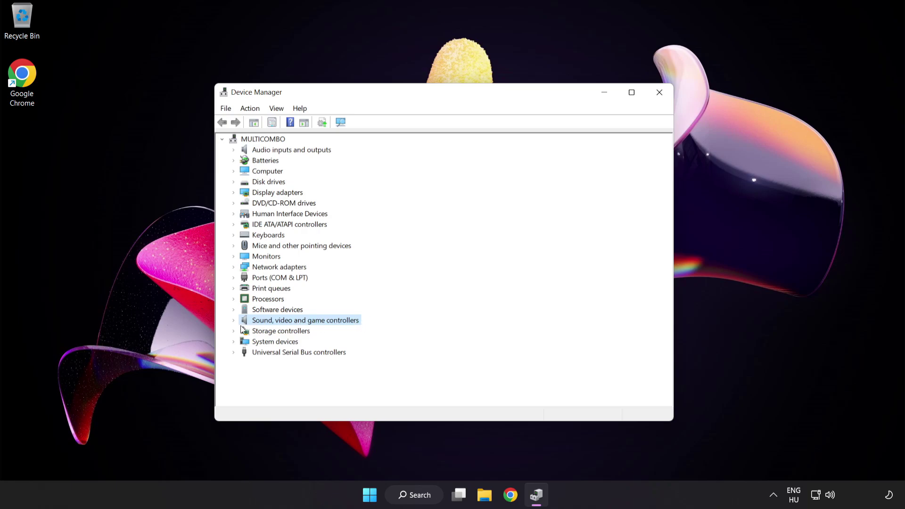
pyautogui.click(233, 321)
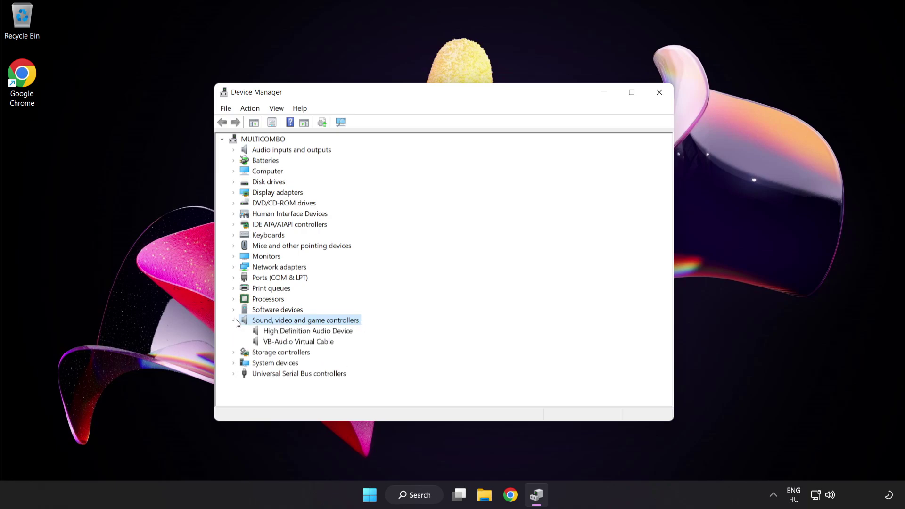
pyautogui.click(273, 330)
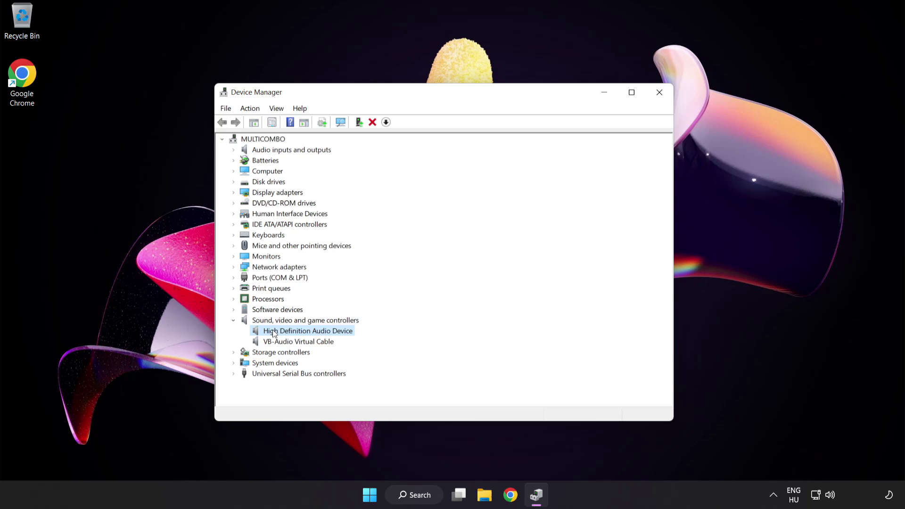
pyautogui.rightClick(315, 334)
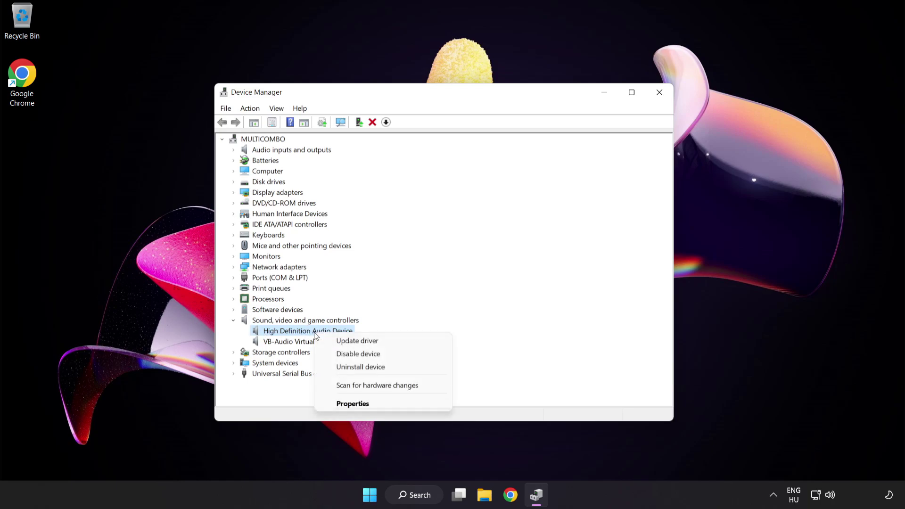
# Reinstall the High Definition Audio Device driver from the compatible list, accepting the warning.
pyautogui.click(387, 347)
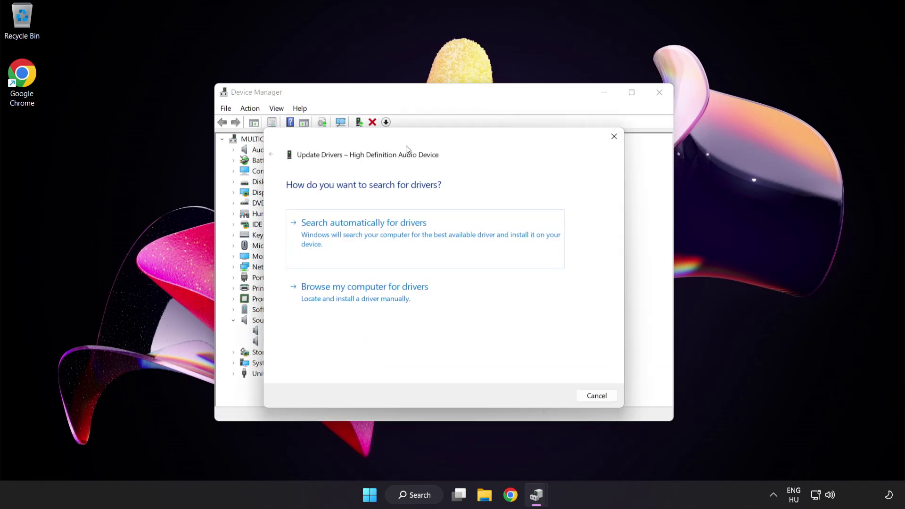
pyautogui.moveTo(409, 144); pyautogui.dragTo(428, 129)
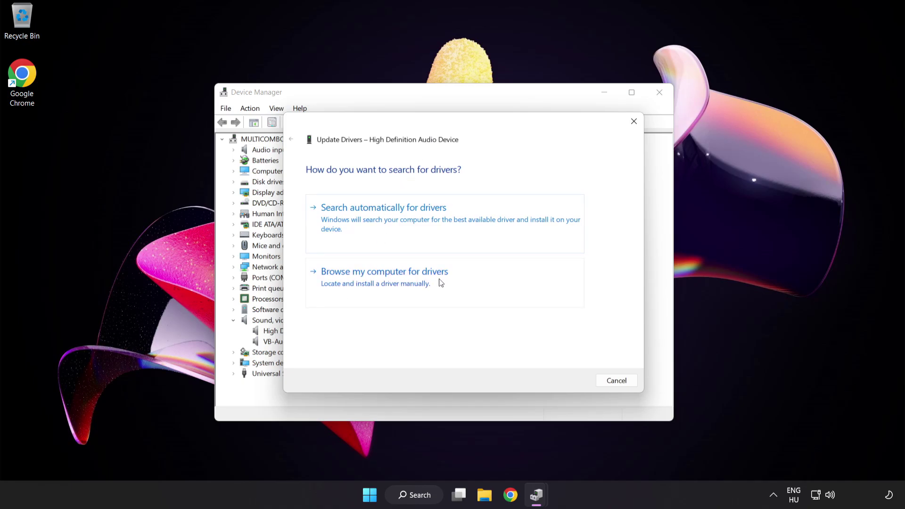
pyautogui.click(409, 286)
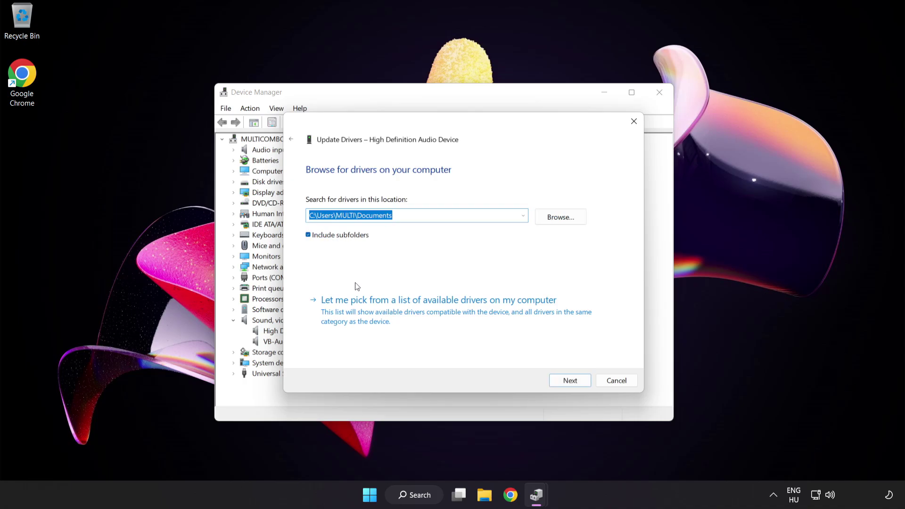
pyautogui.click(397, 315)
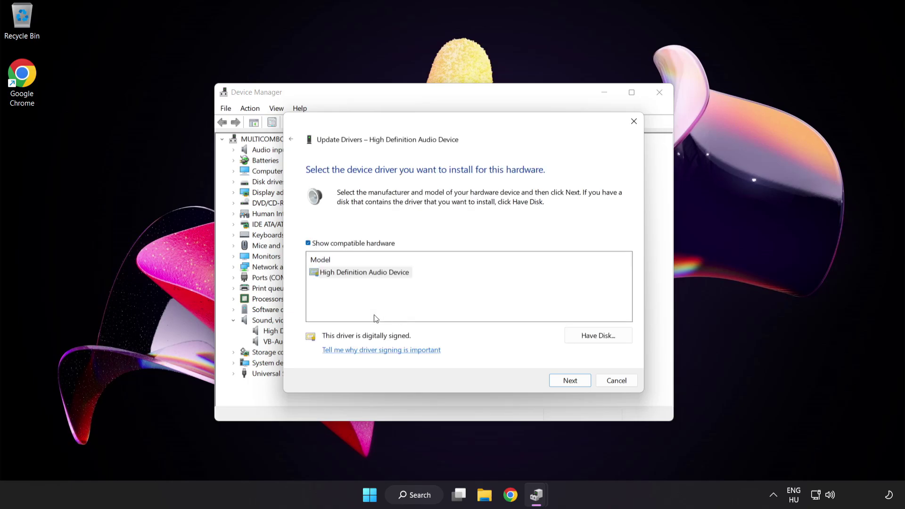
pyautogui.click(331, 275)
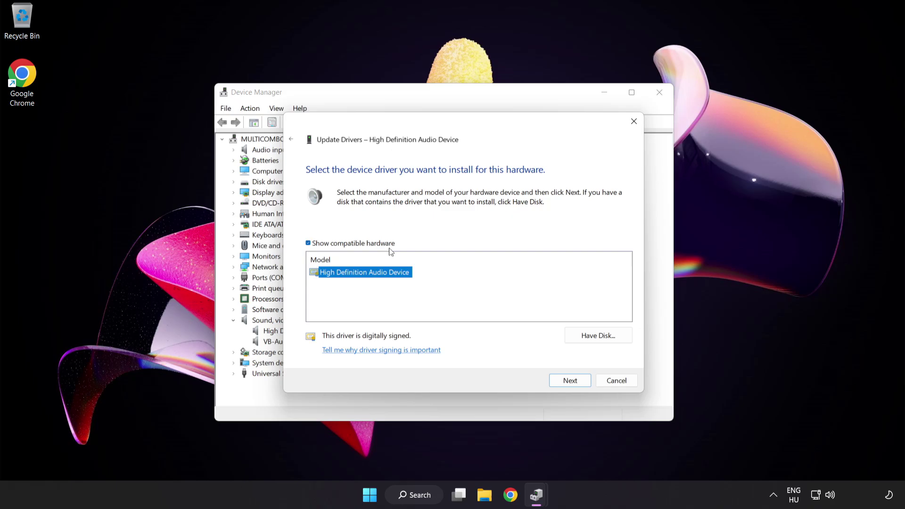
pyautogui.click(577, 384)
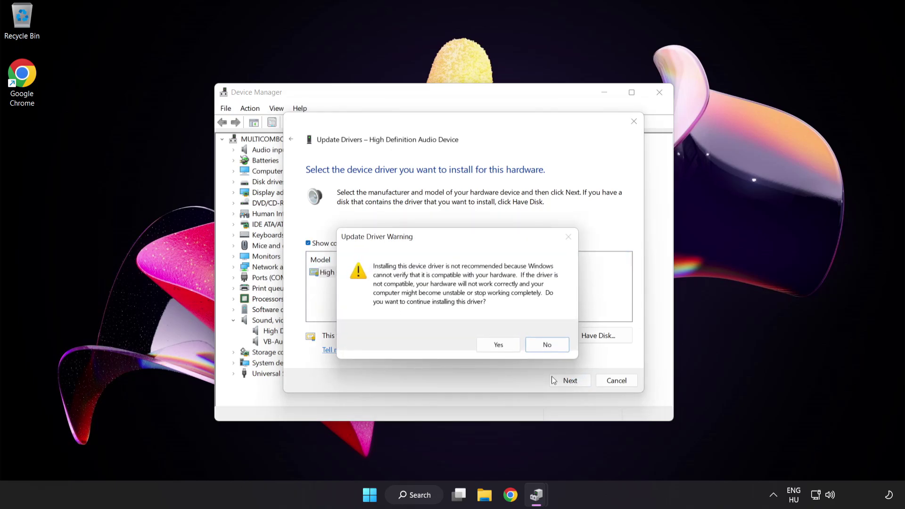
pyautogui.click(499, 346)
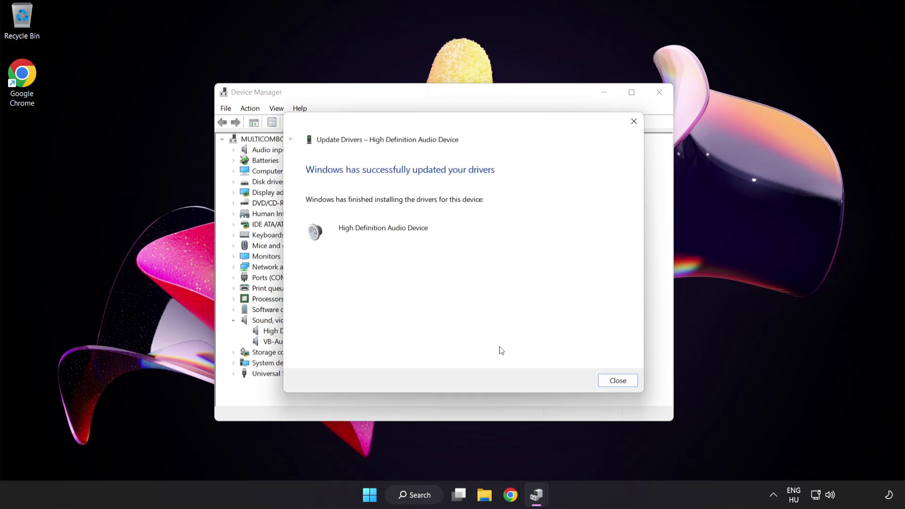
# Close the Update Drivers wizard and Device Manager, then bring up the Start menu's power options.
pyautogui.click(622, 383)
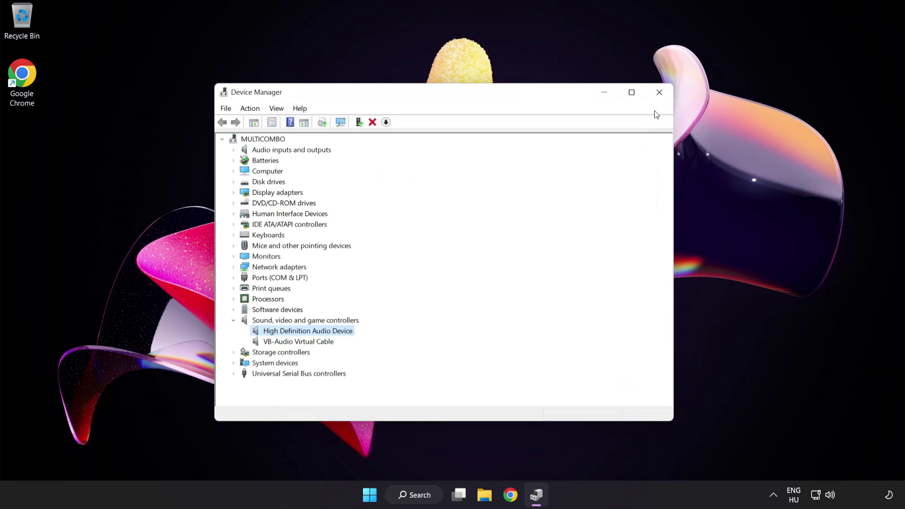
pyautogui.click(661, 92)
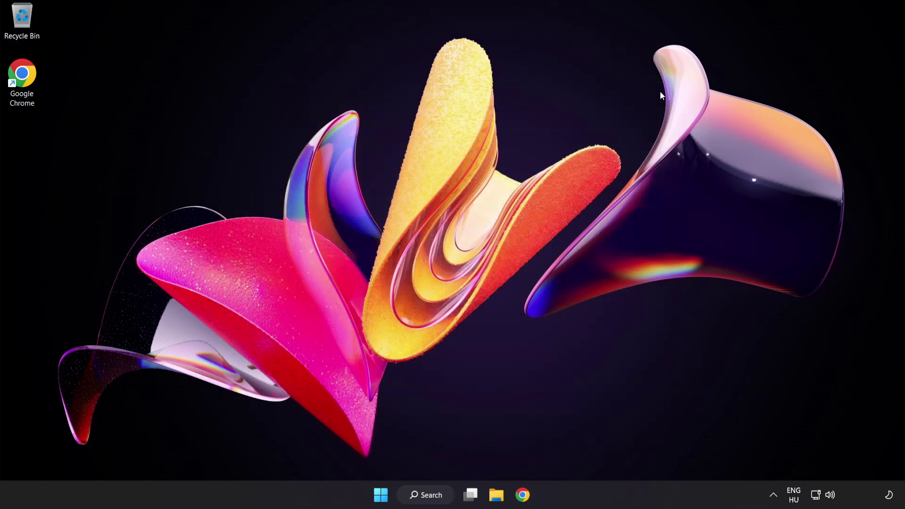
pyautogui.click(384, 495)
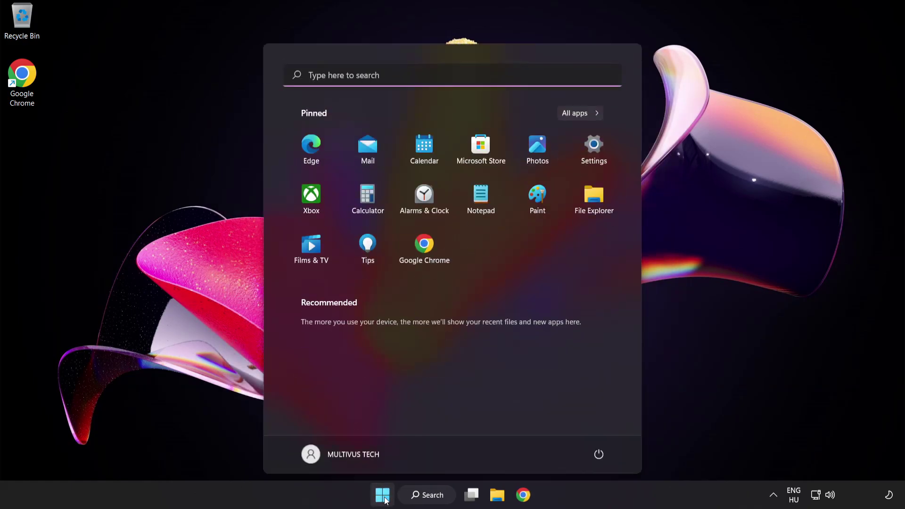
pyautogui.click(602, 460)
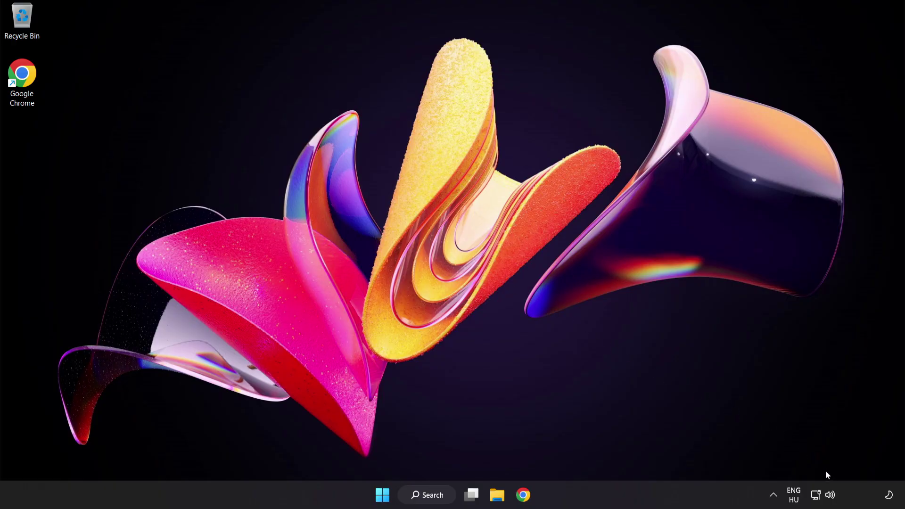
# Run 'Troubleshoot sound problems' from the taskbar volume icon's context menu.
pyautogui.rightClick(832, 497)
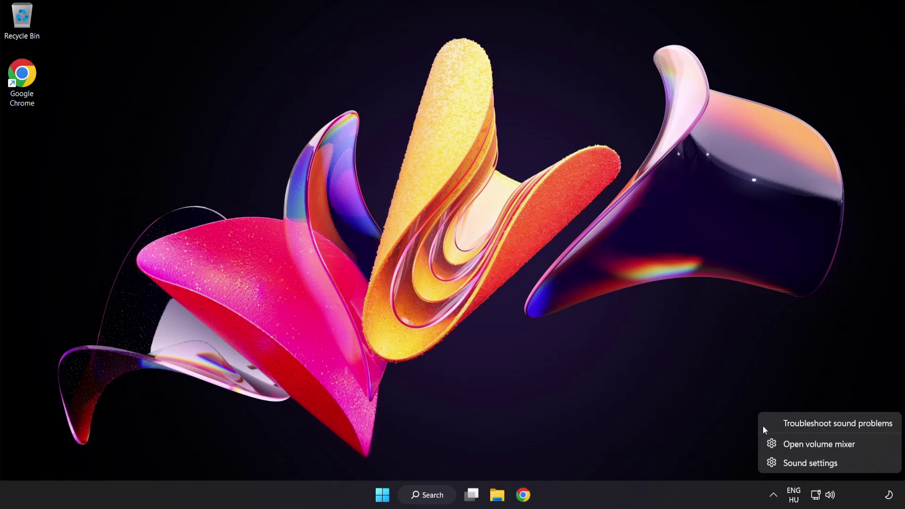
pyautogui.click(843, 427)
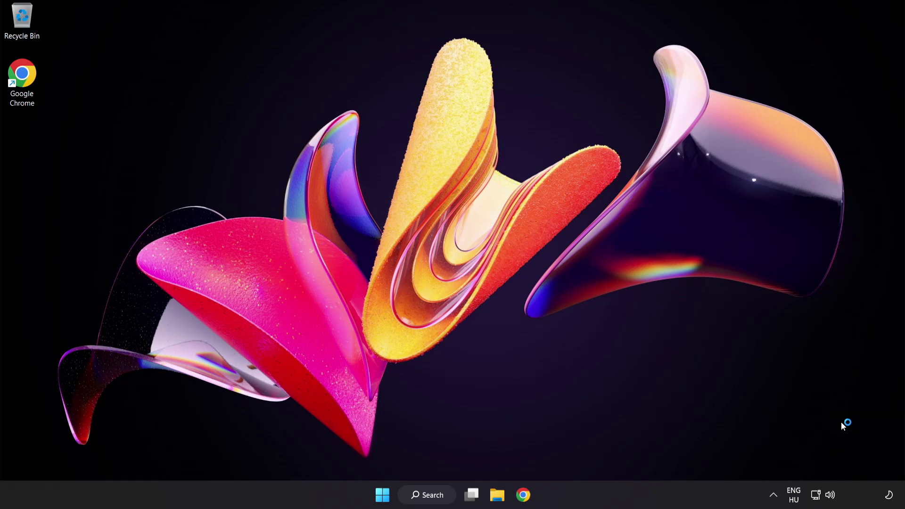